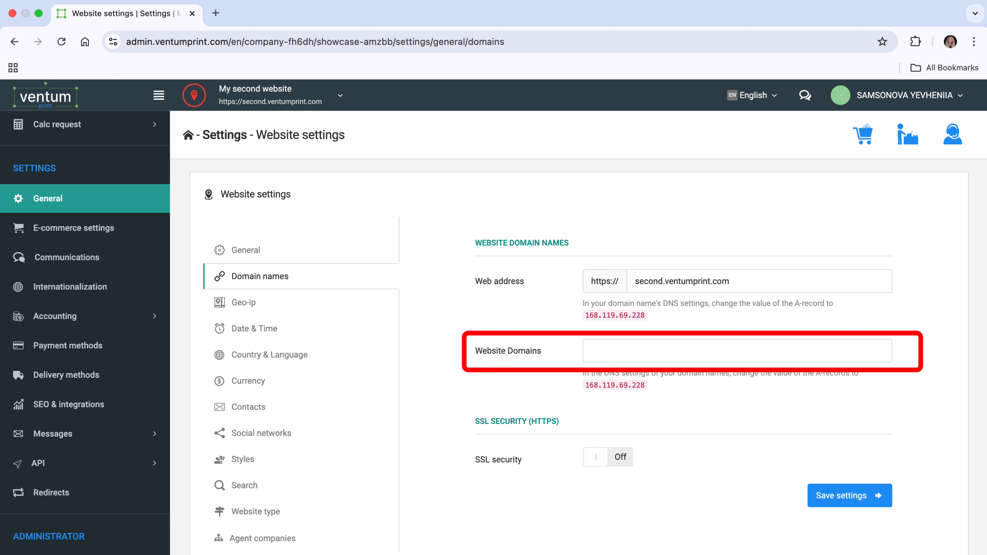
{"action": "left_click", "coordinate": [592, 351]}
{"action": "type", "text": "www."}
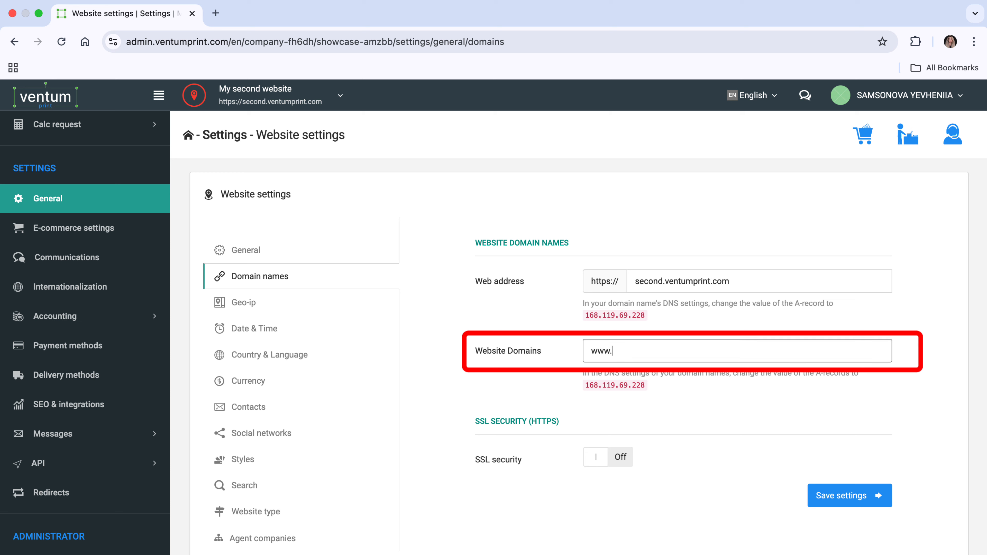
{"action": "type", "text": "second.ventumprint.com"}
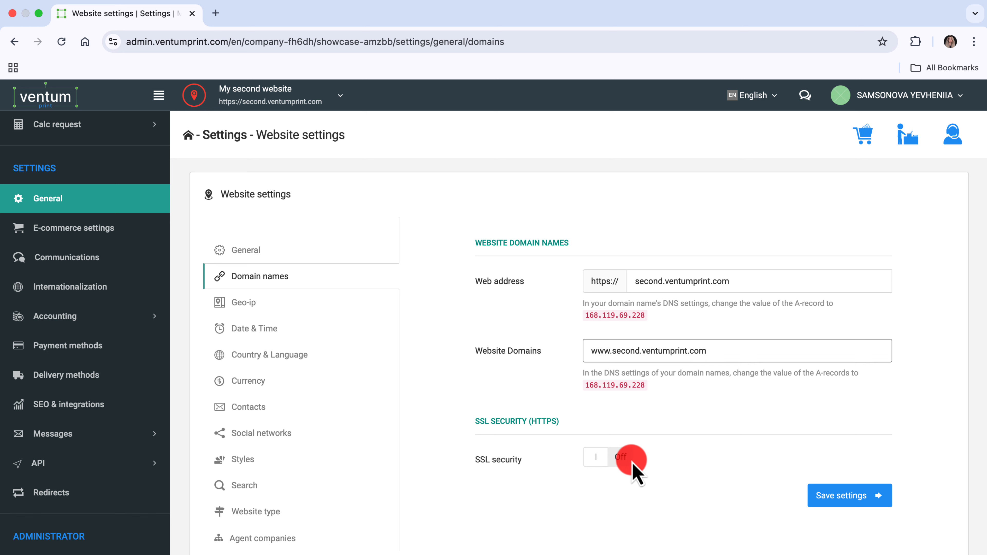
Turn on SSL security with automatic certificate retrieval and save the domain settings
{"action": "left_click", "coordinate": [622, 461]}
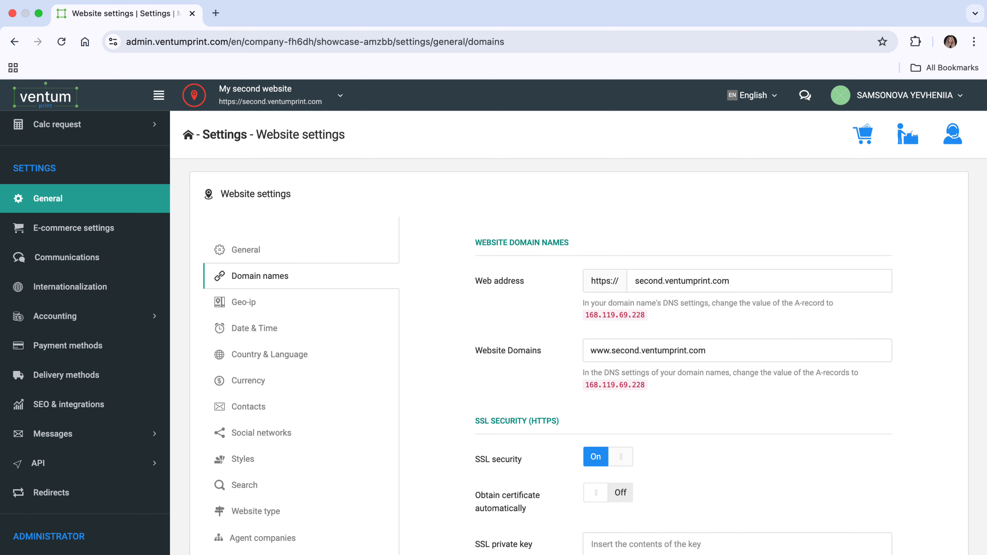
{"action": "scroll", "coordinate": [579, 330], "scroll_direction": "down", "scroll_amount": 5}
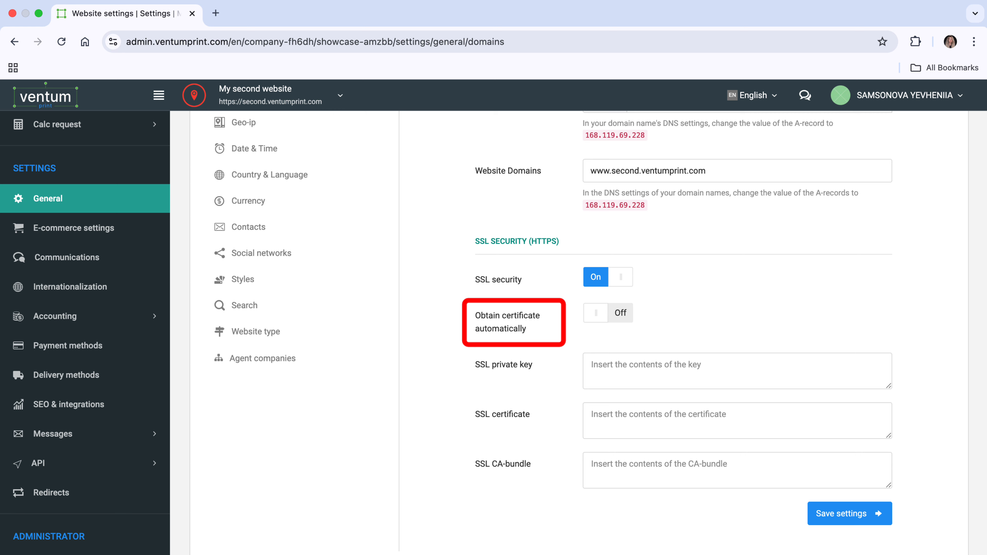
{"action": "left_click", "coordinate": [626, 314]}
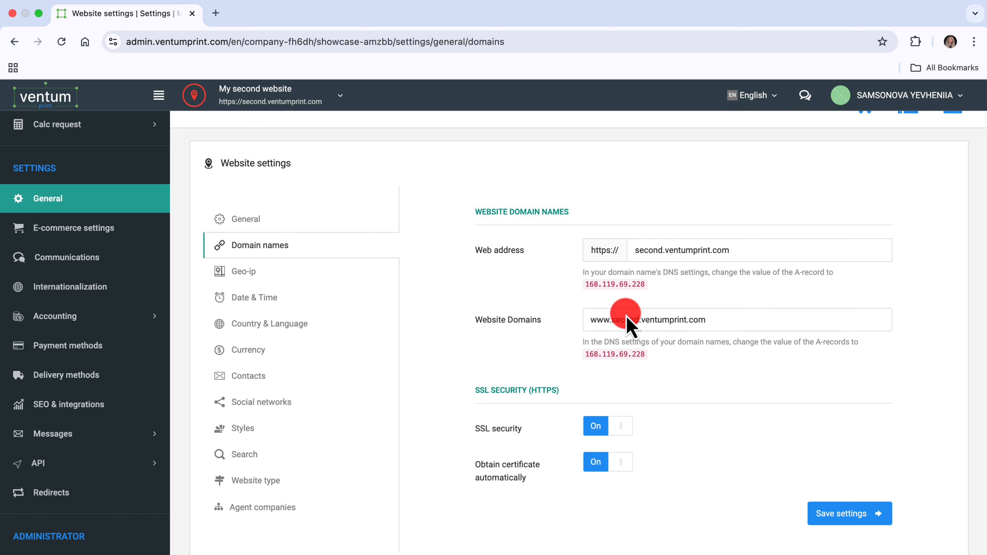
{"action": "left_click", "coordinate": [844, 517]}
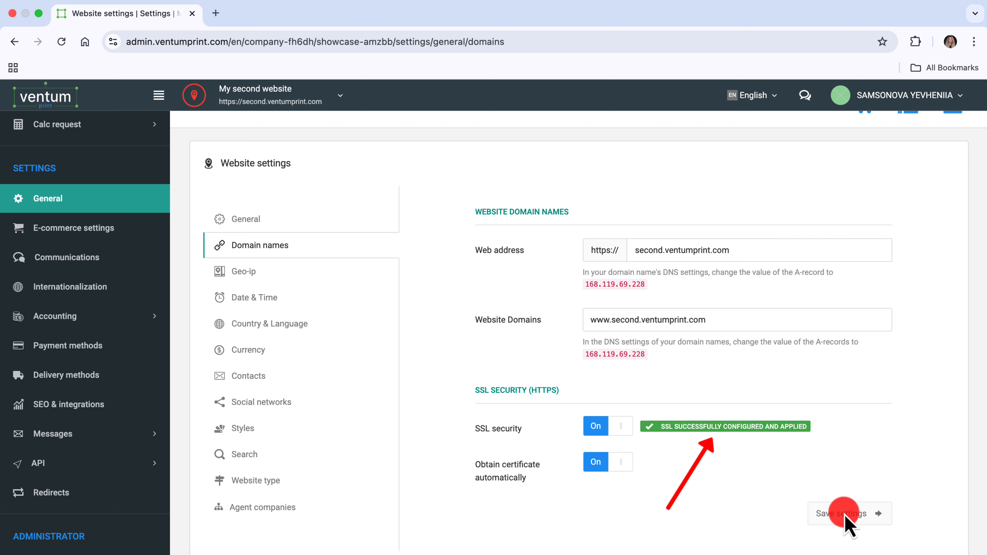
View the second website in a new tab and look at the list of available websites
{"action": "left_click", "coordinate": [193, 96]}
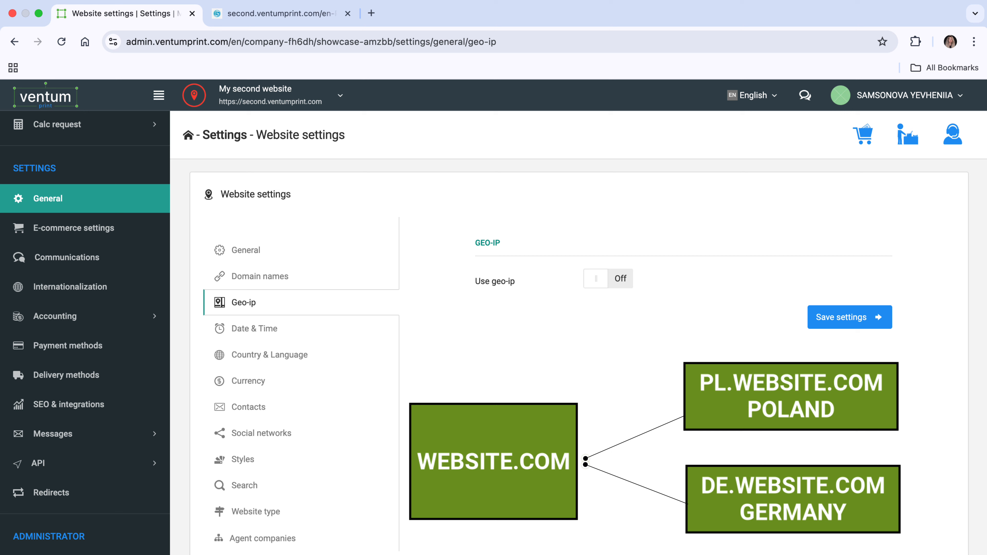
{"action": "left_click", "coordinate": [345, 102]}
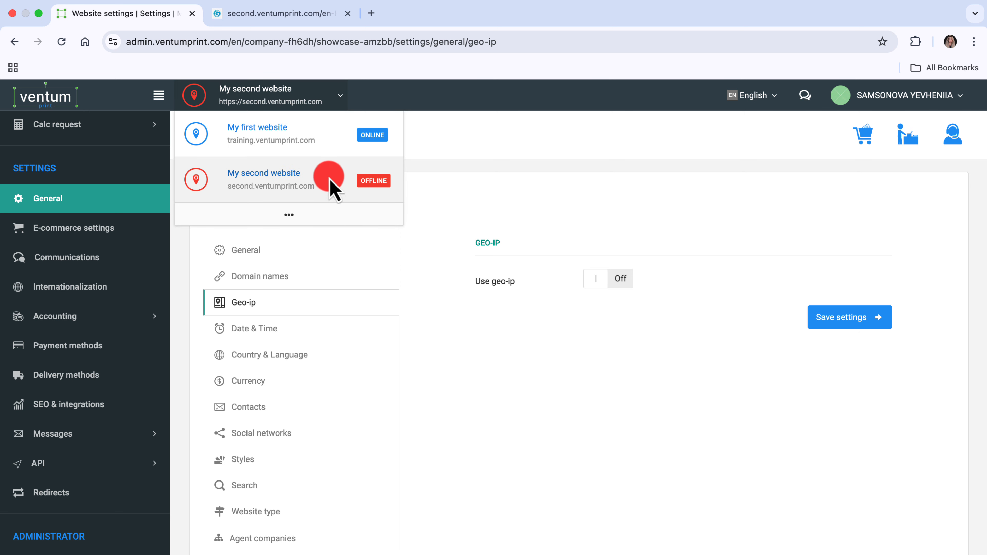
{"action": "left_click", "coordinate": [338, 97]}
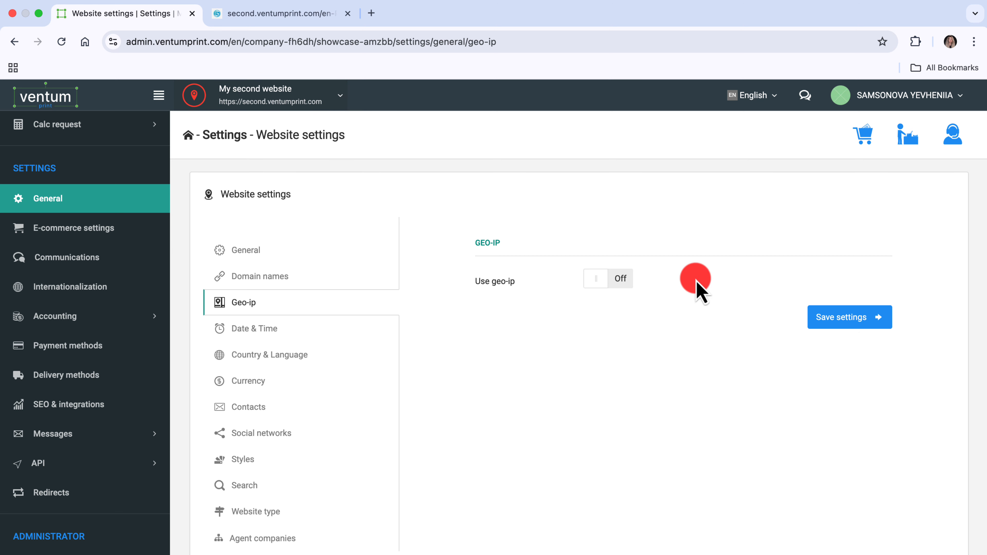
Enable geo-ip for the website and add a rule with the country set to Poland
{"action": "left_click", "coordinate": [621, 288]}
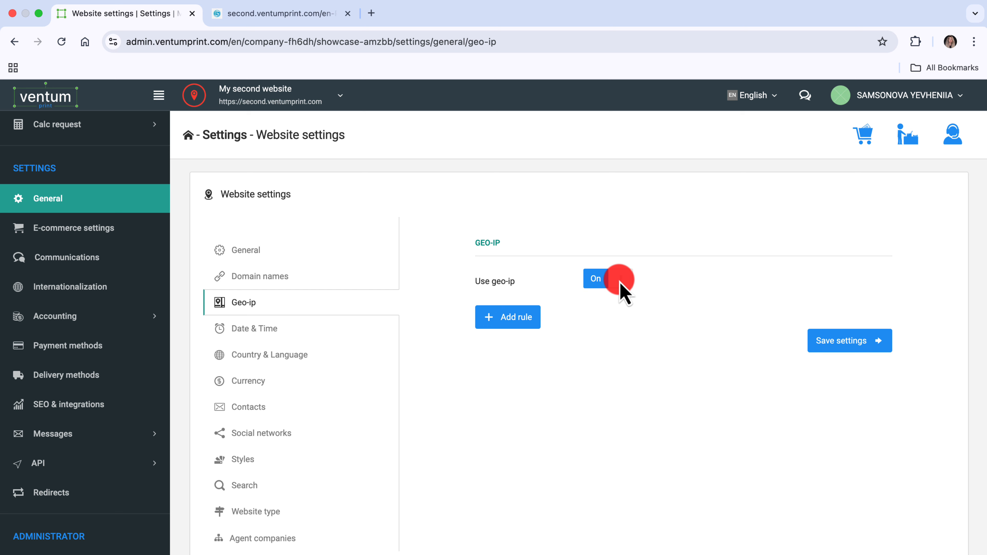
{"action": "left_click", "coordinate": [487, 322]}
{"action": "left_click", "coordinate": [493, 323]}
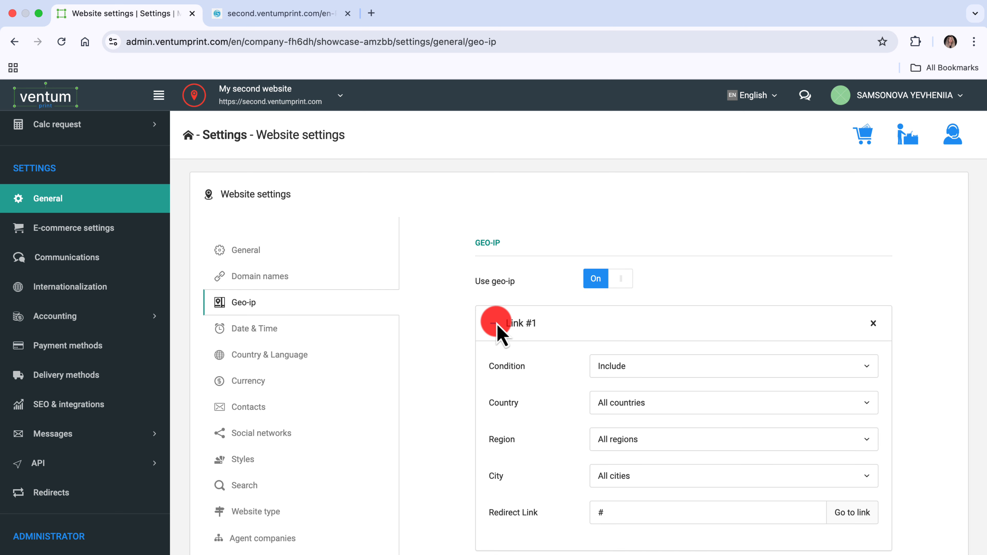
{"action": "scroll", "coordinate": [502, 311], "scroll_direction": "down", "scroll_amount": 3}
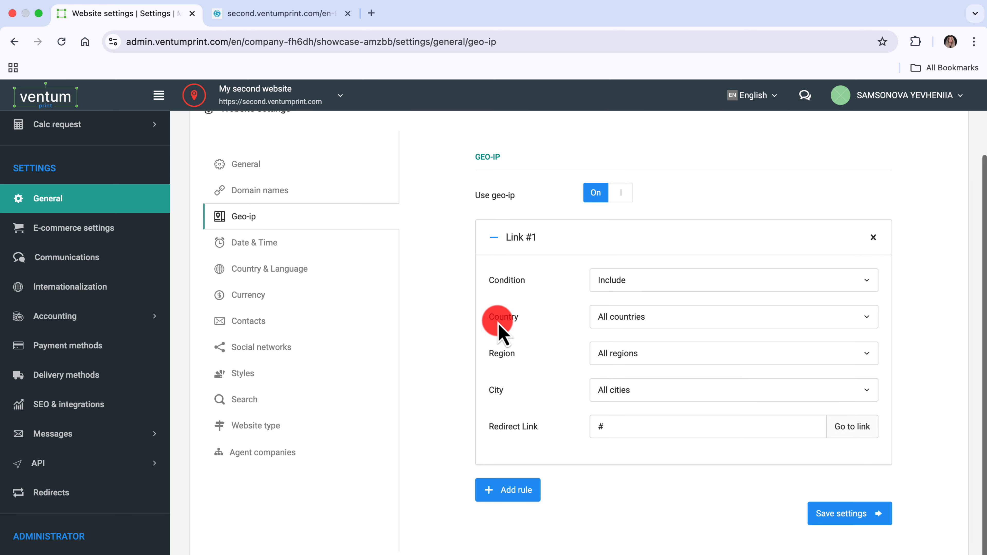
{"action": "left_click", "coordinate": [867, 317]}
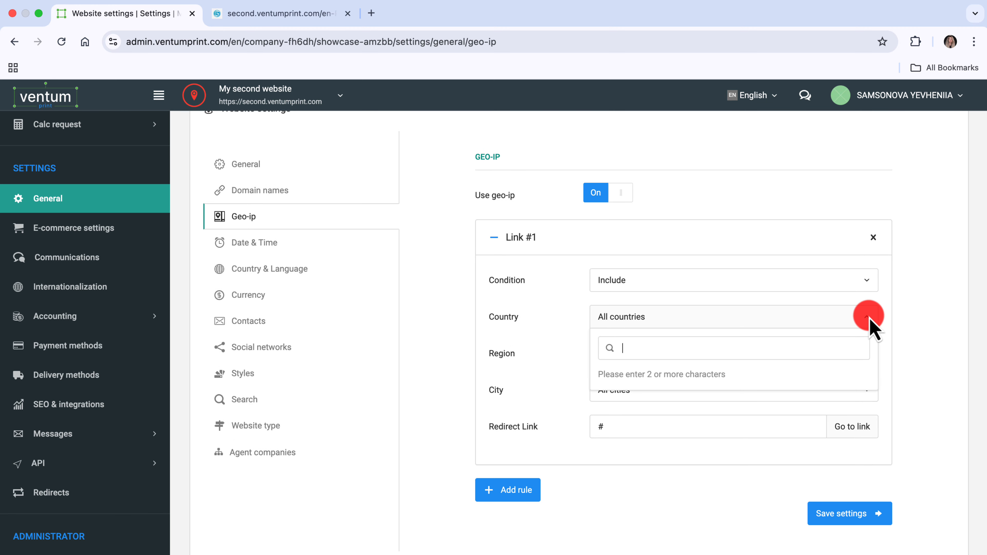
{"action": "type", "text": "polan"}
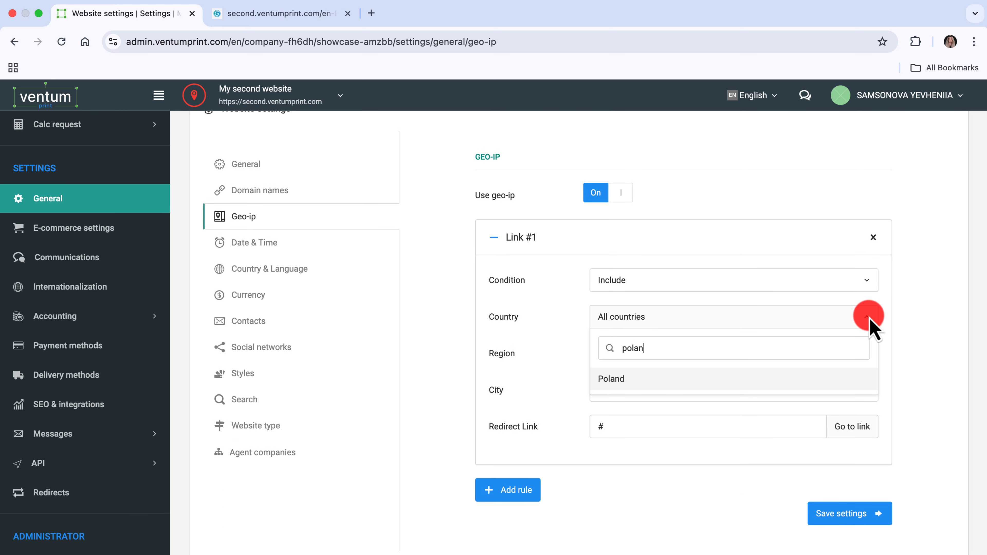
{"action": "left_click", "coordinate": [866, 378]}
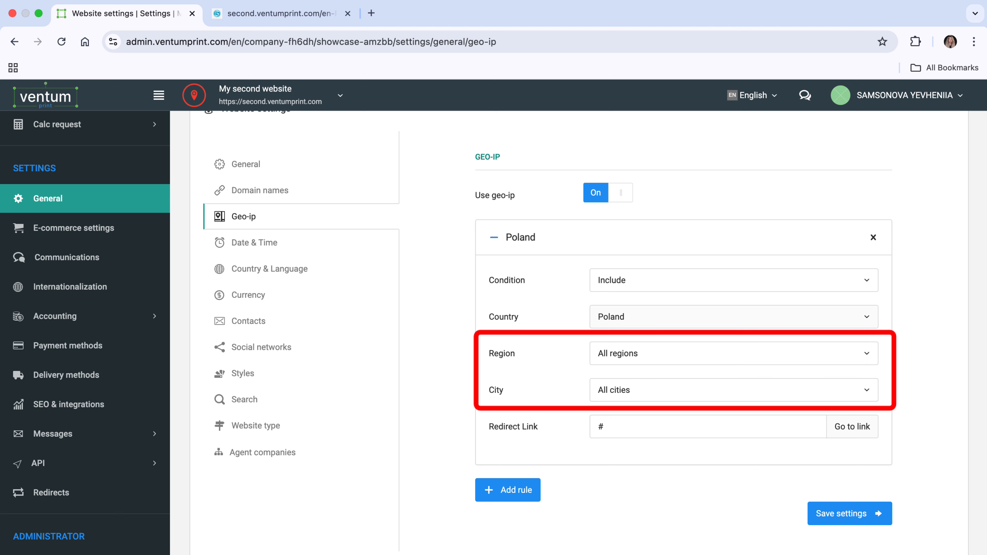
{"action": "left_click", "coordinate": [723, 427]}
{"action": "type", "text": "h"}
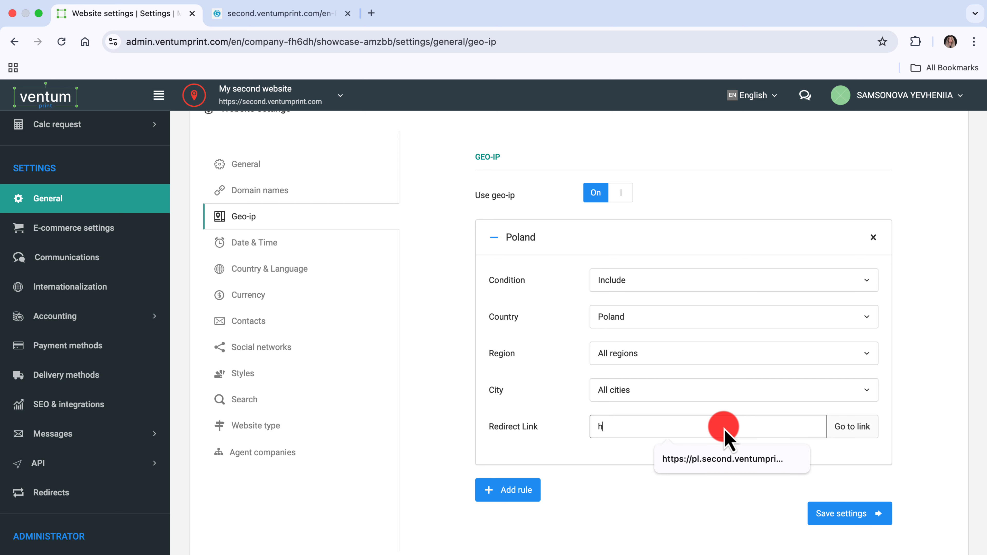
{"action": "type", "text": "ttps://pl.second.ventumprint.com"}
{"action": "left_click", "coordinate": [761, 460]}
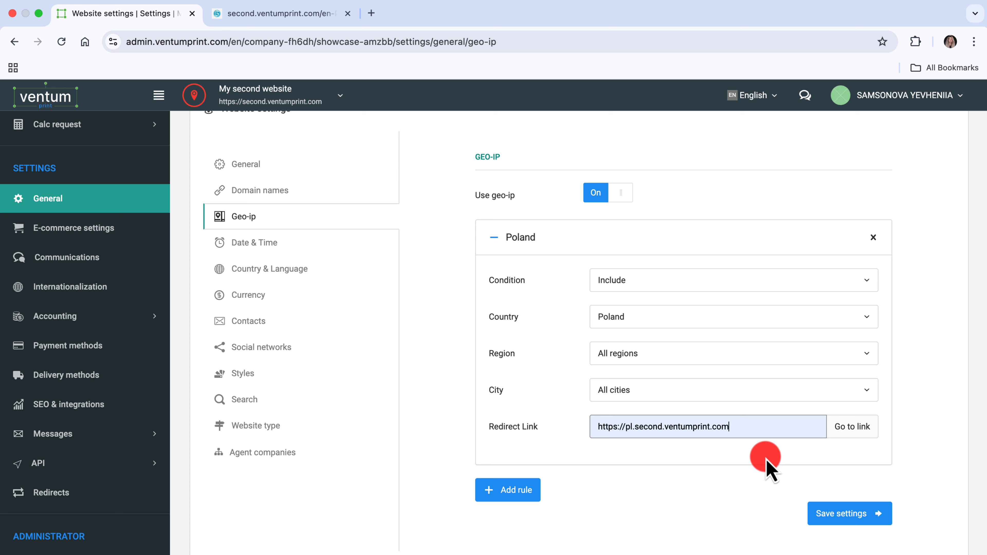
{"action": "left_click", "coordinate": [836, 517]}
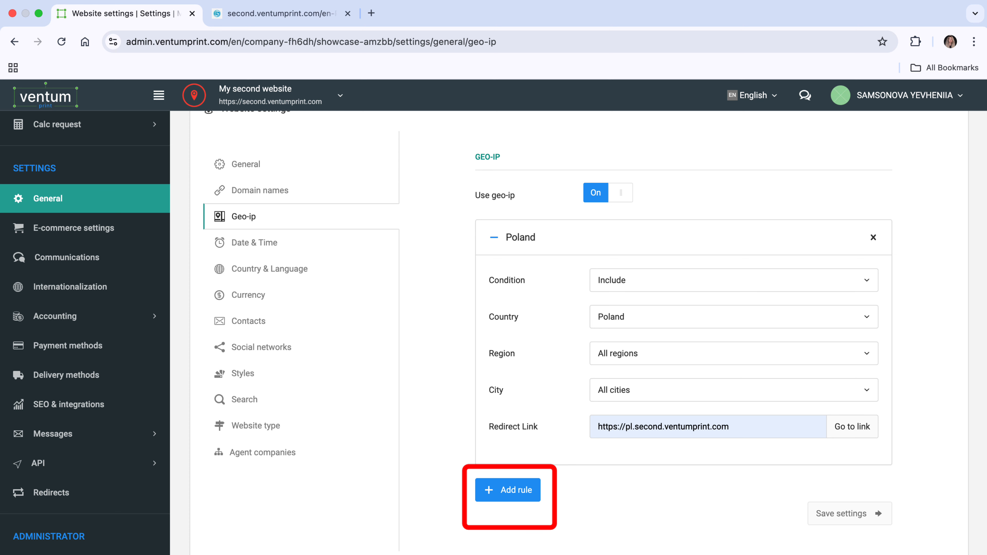
Set the website's time zone to (GTM+02:00) Europe/Kiev and its time format to 24-hours, and save the date and time settings
{"action": "scroll", "coordinate": [310, 295], "scroll_direction": "up", "scroll_amount": 2}
{"action": "left_click", "coordinate": [310, 292]}
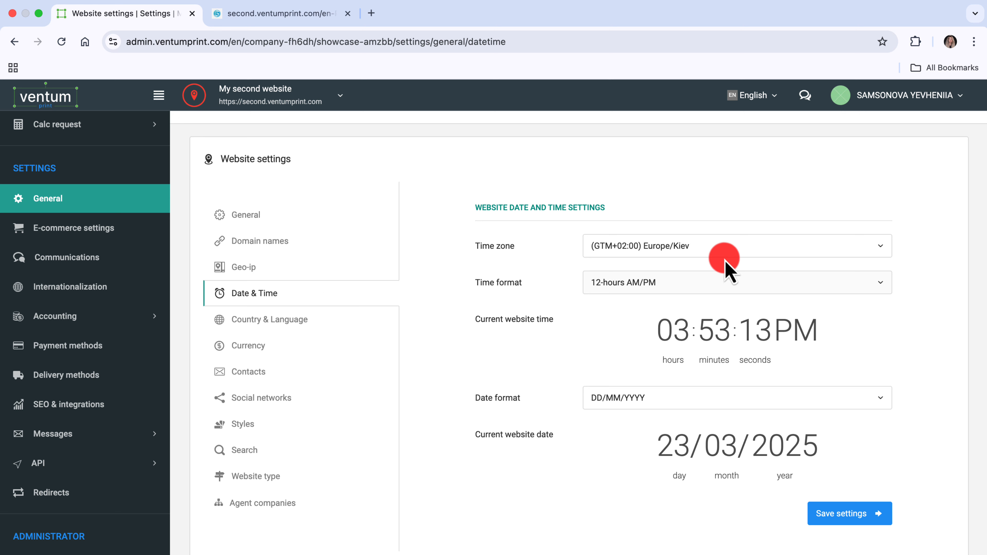
{"action": "left_click", "coordinate": [804, 249]}
{"action": "left_click", "coordinate": [798, 351]}
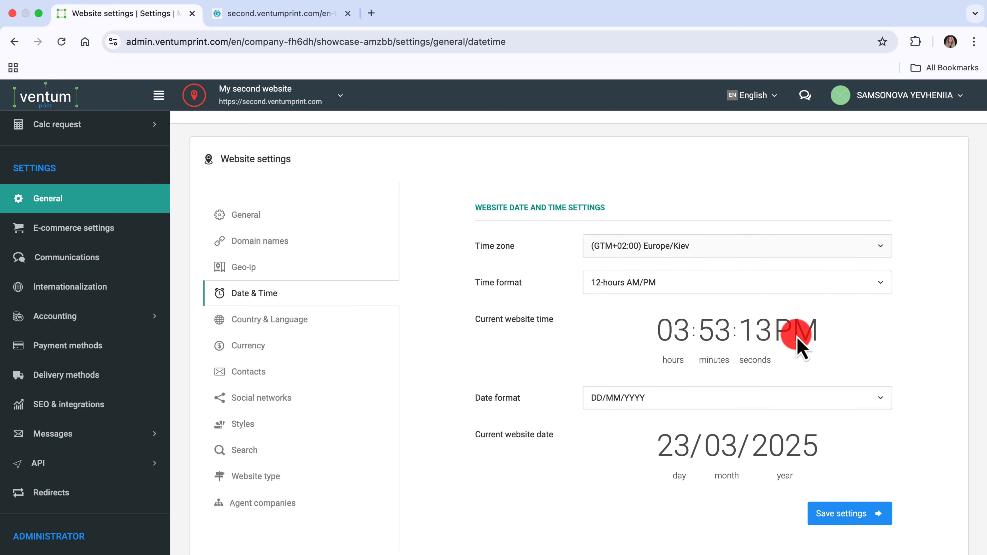
{"action": "left_click", "coordinate": [793, 287]}
{"action": "left_click", "coordinate": [794, 336]}
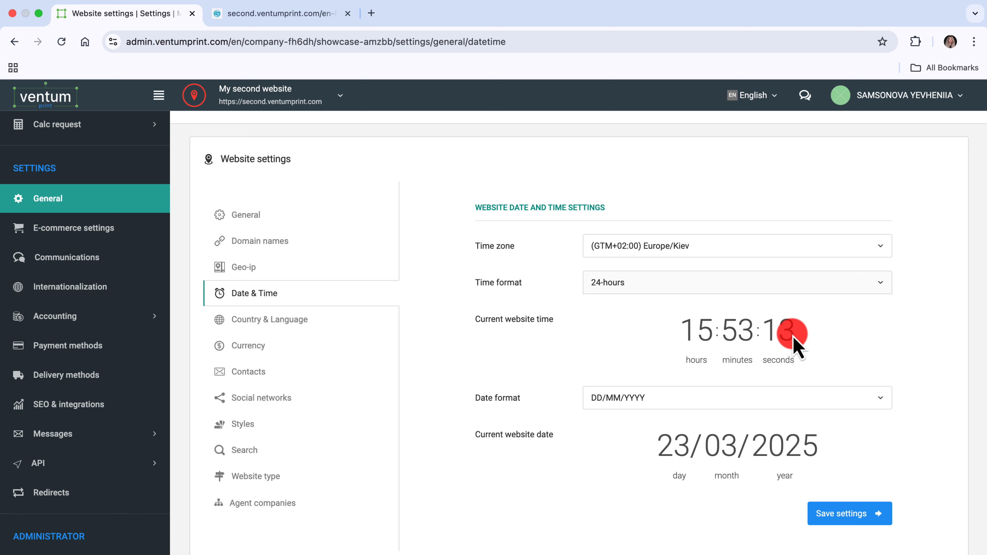
{"action": "left_click", "coordinate": [839, 514]}
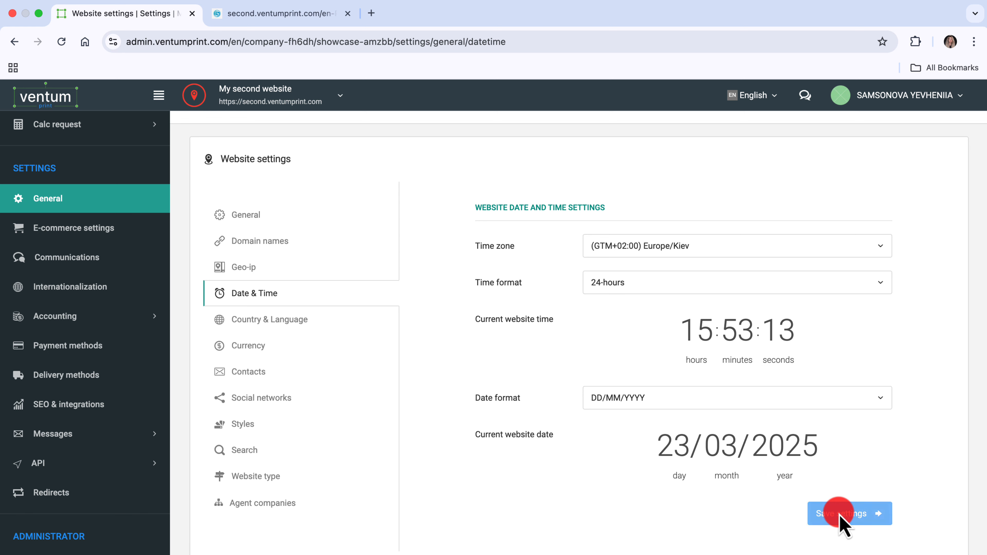
Restrict the website to the single country Poland and set the mobile phone format to +48 (###-###-###)
{"action": "left_click", "coordinate": [337, 298]}
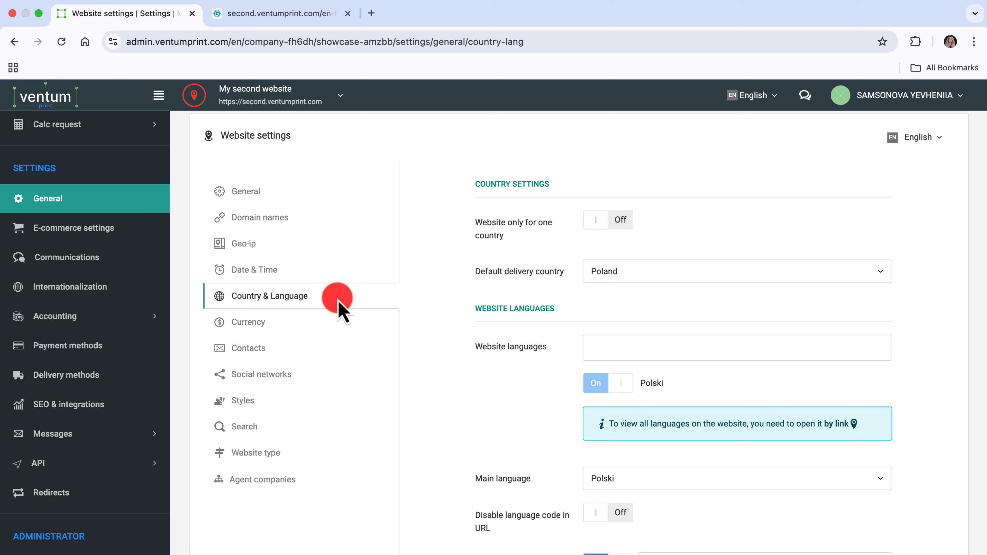
{"action": "left_click", "coordinate": [621, 220]}
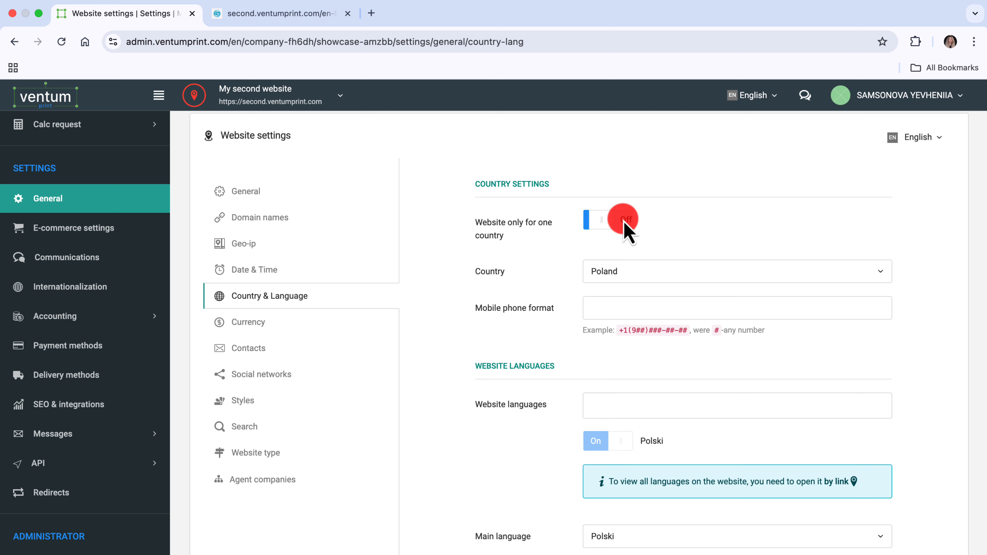
{"action": "left_click", "coordinate": [631, 272]}
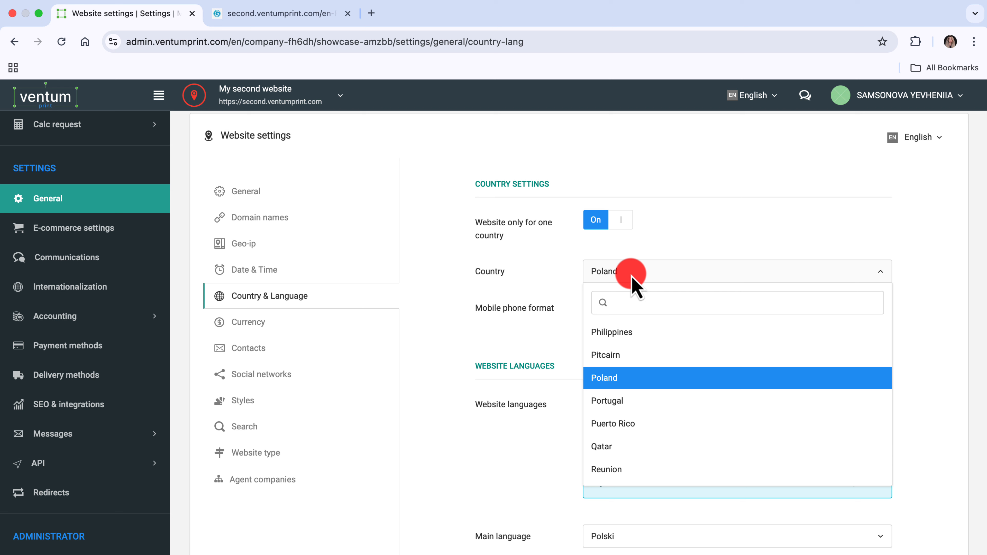
{"action": "type", "text": "pola"}
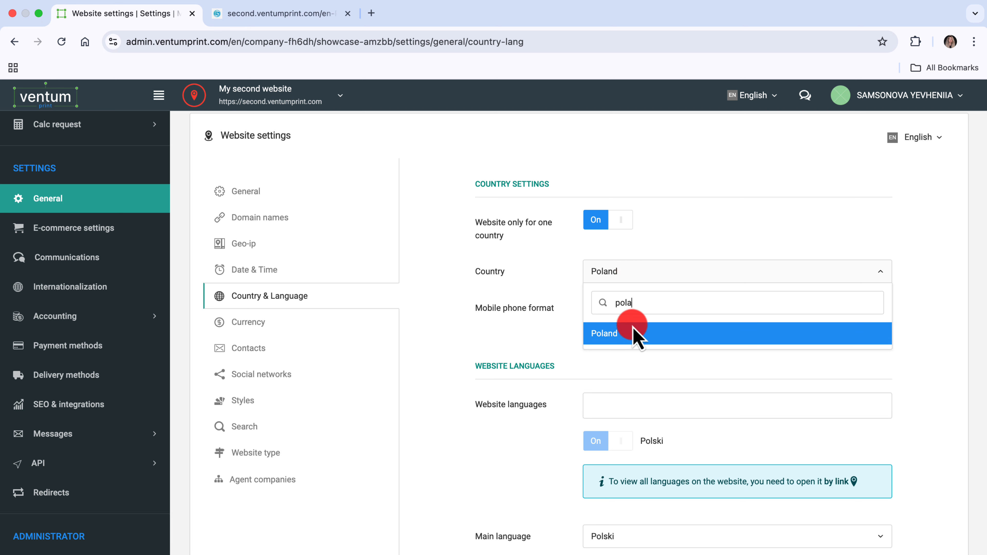
{"action": "left_click", "coordinate": [635, 335]}
{"action": "left_click", "coordinate": [627, 311]}
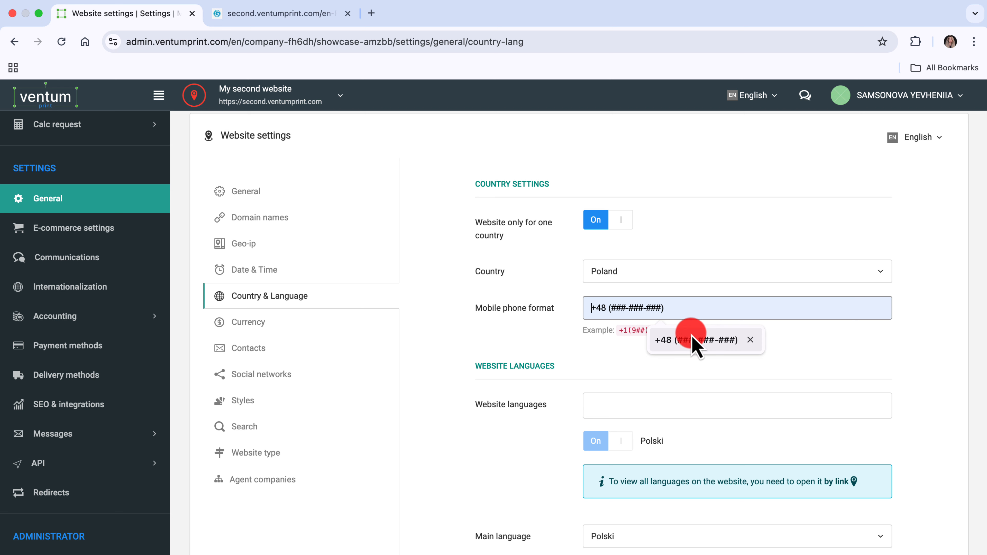
{"action": "left_click", "coordinate": [705, 342]}
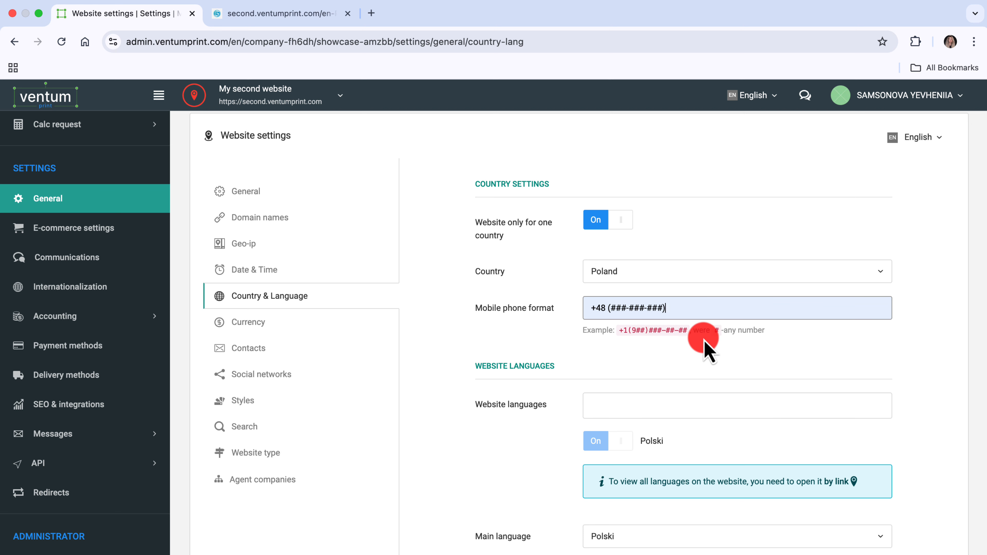
Add English and Polski as website languages and choose English as the main language
{"action": "scroll", "coordinate": [705, 346], "scroll_direction": "down", "scroll_amount": 5}
{"action": "left_click", "coordinate": [615, 160]}
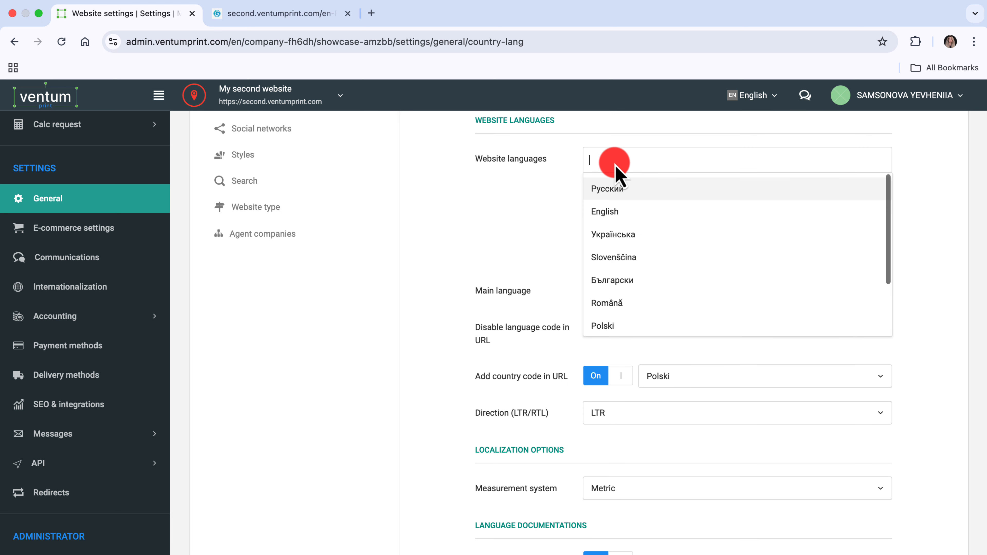
{"action": "left_click", "coordinate": [613, 212]}
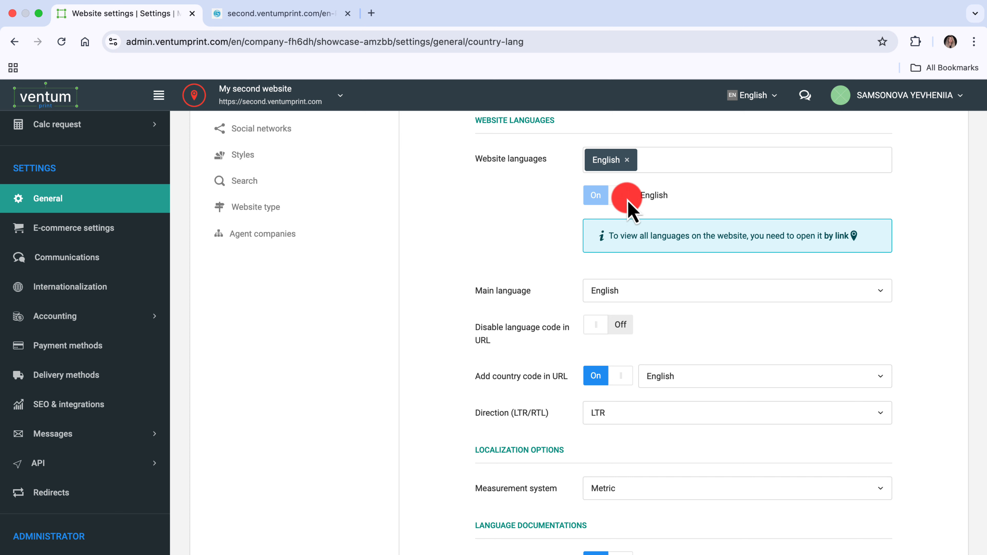
{"action": "left_click", "coordinate": [654, 160]}
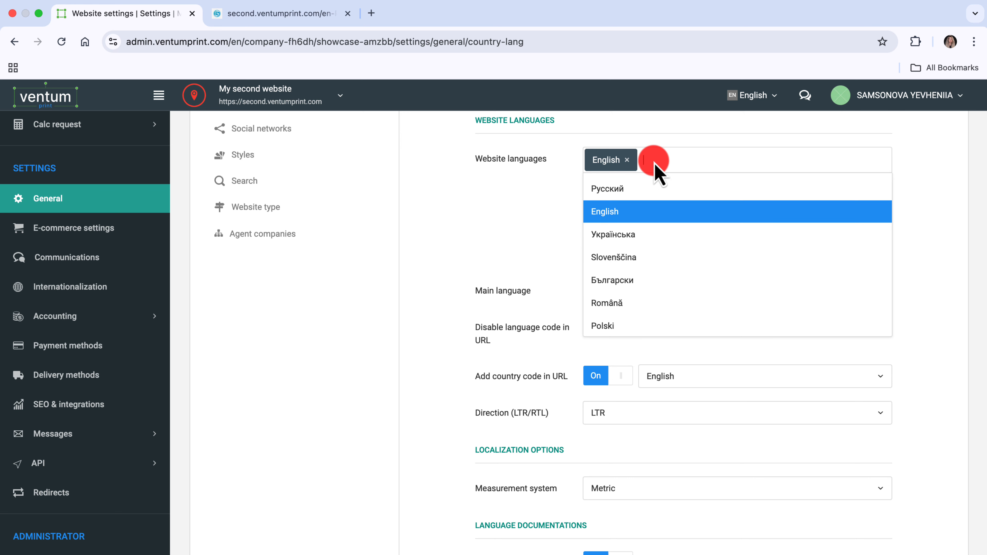
{"action": "left_click", "coordinate": [639, 325]}
{"action": "left_click", "coordinate": [877, 324]}
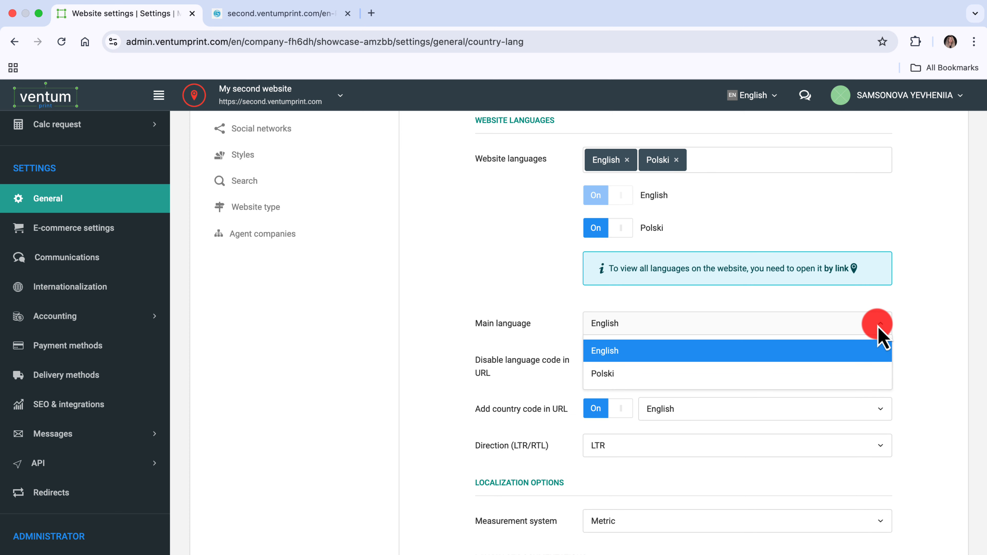
{"action": "left_click", "coordinate": [881, 353]}
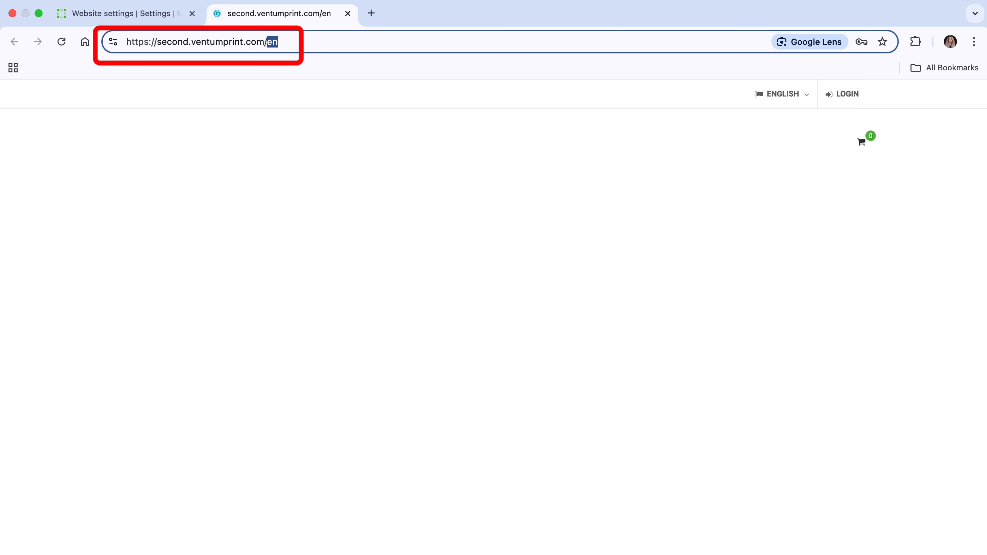
Switch the published website's language from English to Polski to check its language code in the URL
{"action": "left_click", "coordinate": [780, 96]}
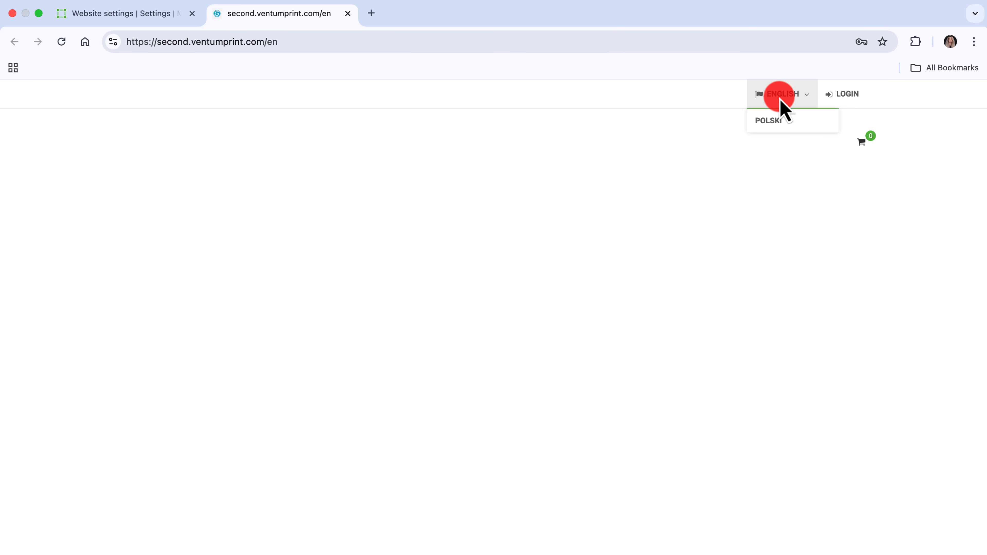
{"action": "left_click", "coordinate": [779, 126]}
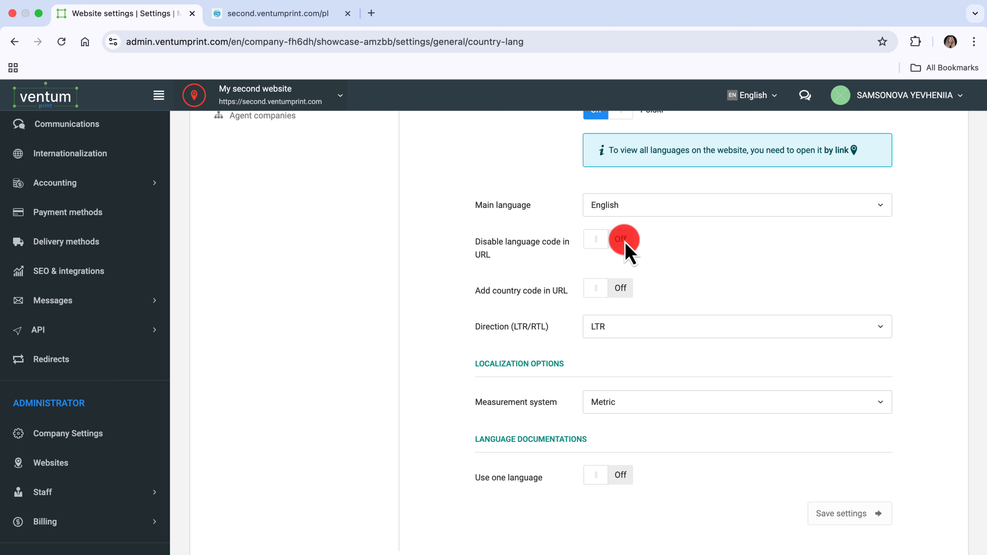
Try disabling the language code in the URL for Polski, and switch the option back off
{"action": "left_click", "coordinate": [624, 240]}
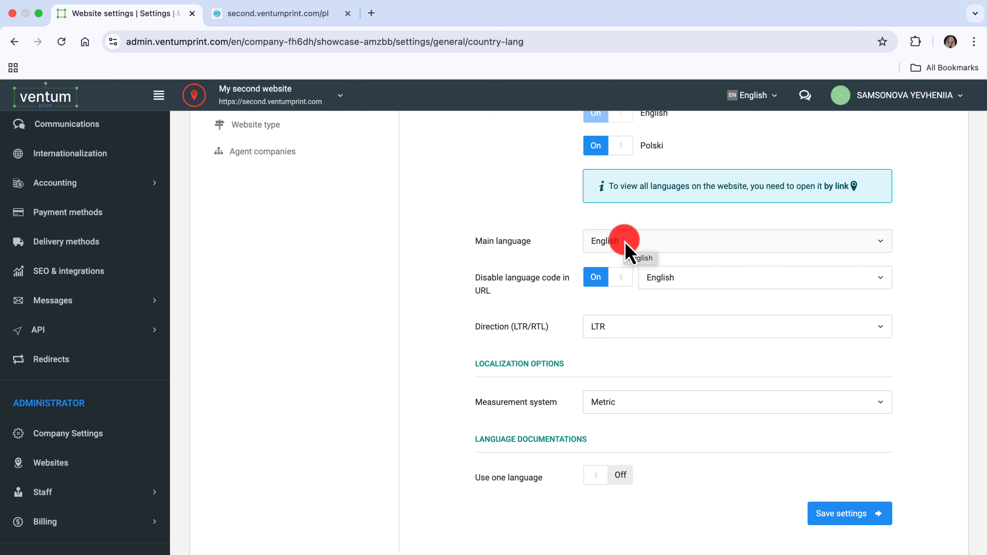
{"action": "left_click", "coordinate": [763, 281]}
{"action": "left_click", "coordinate": [767, 326]}
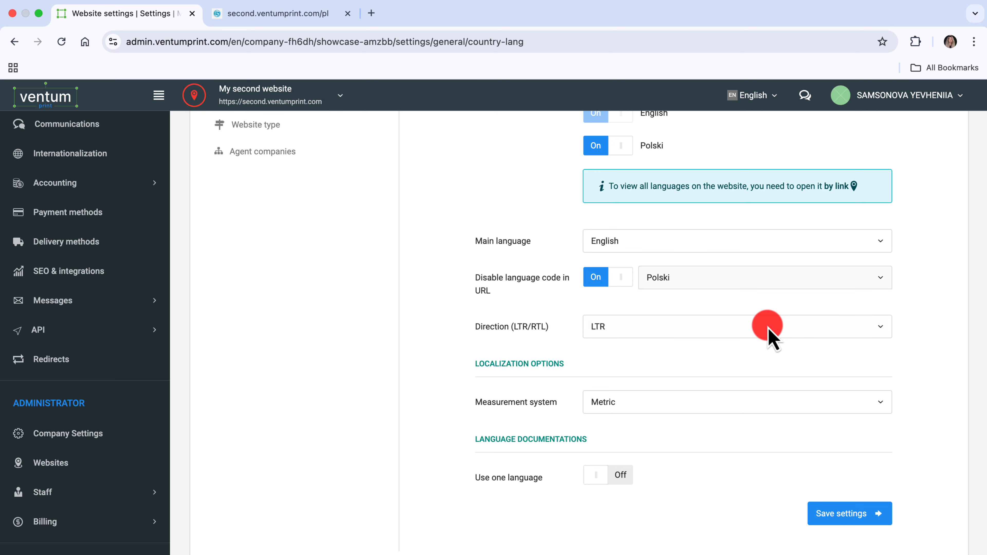
{"action": "left_click", "coordinate": [622, 282]}
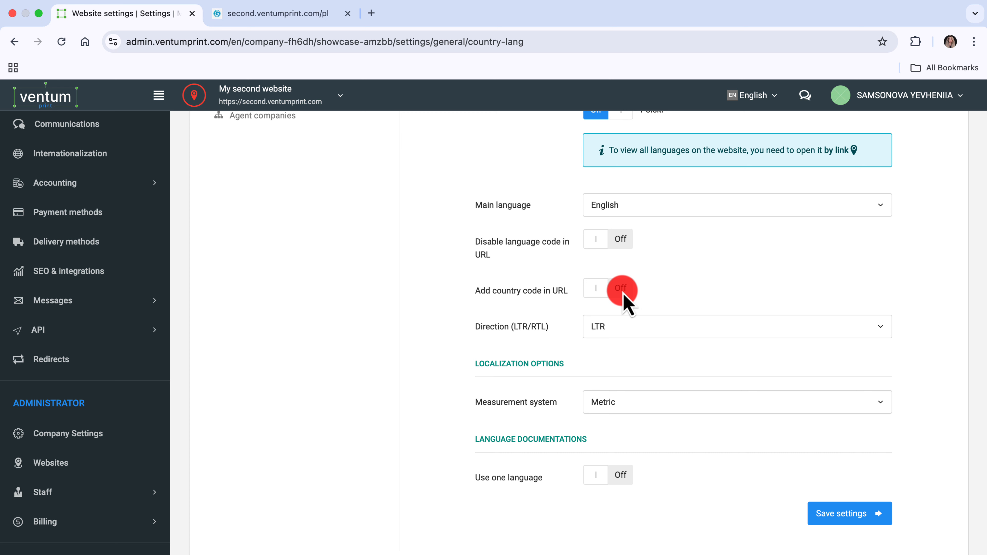
Add the country code Poland (PL) to the website's URL and save the country and language settings
{"action": "left_click", "coordinate": [623, 296]}
{"action": "left_click", "coordinate": [753, 293]}
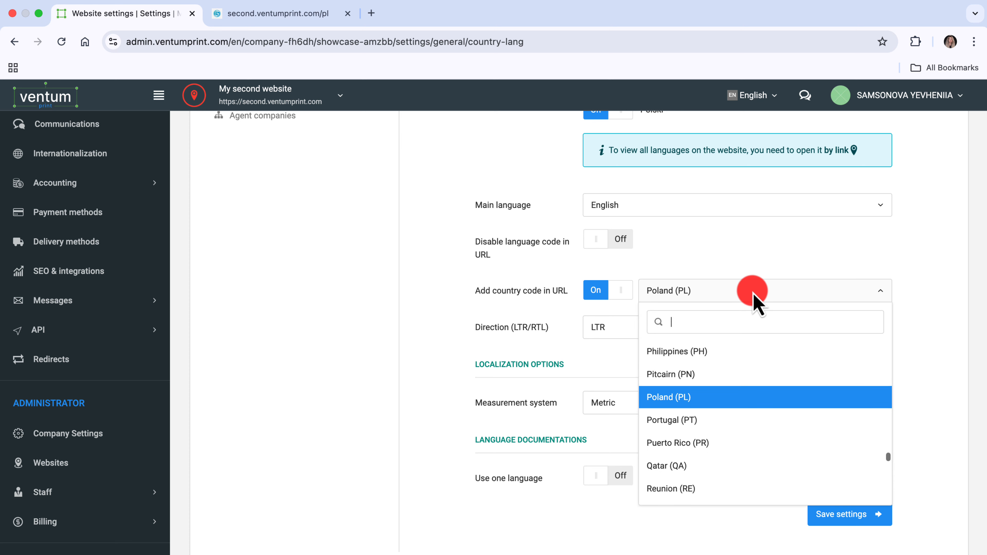
{"action": "type", "text": "polan"}
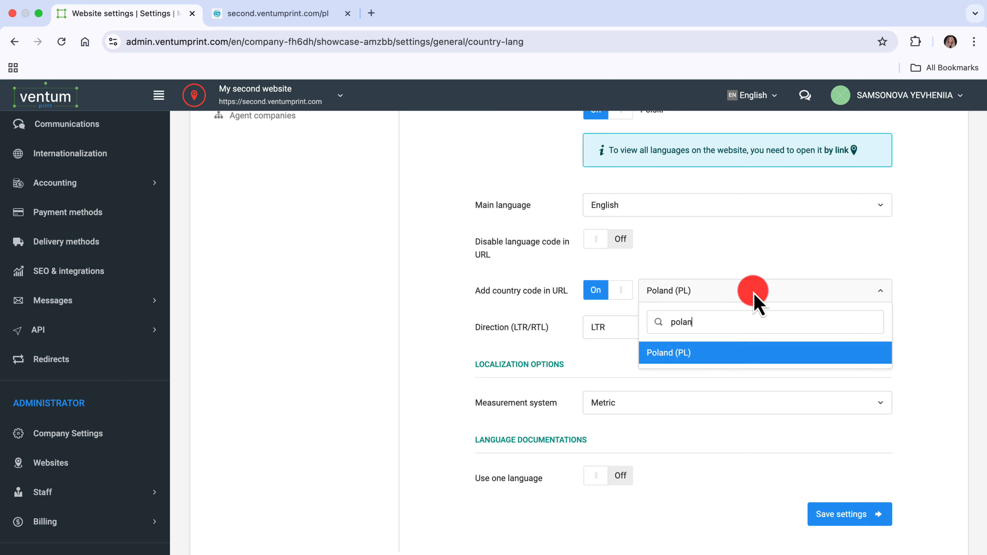
{"action": "left_click", "coordinate": [754, 353]}
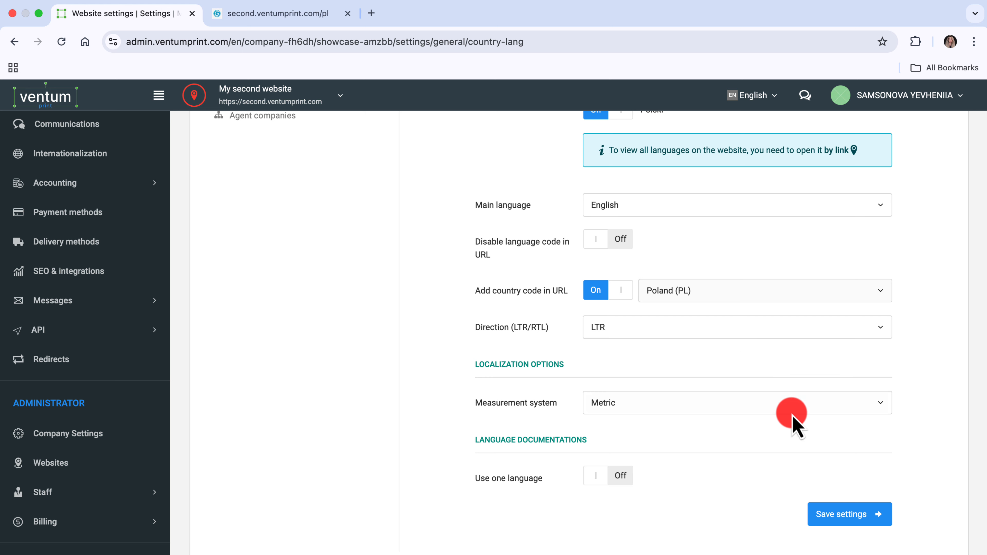
{"action": "left_click", "coordinate": [851, 521]}
Open the published website and check the country code in its URL
{"action": "left_click", "coordinate": [194, 96]}
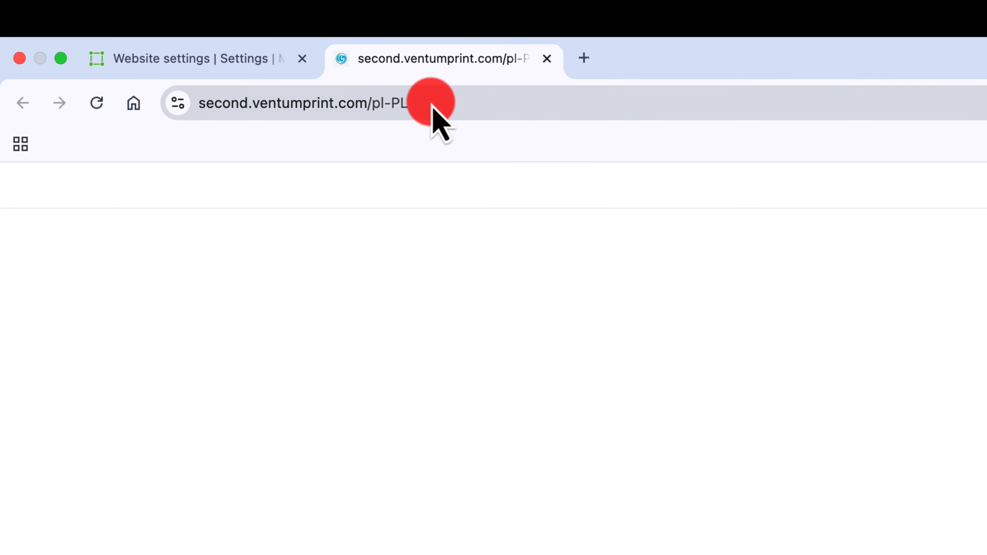
{"action": "left_click_drag", "start_coordinate": [432, 110], "coordinate": [201, 118]}
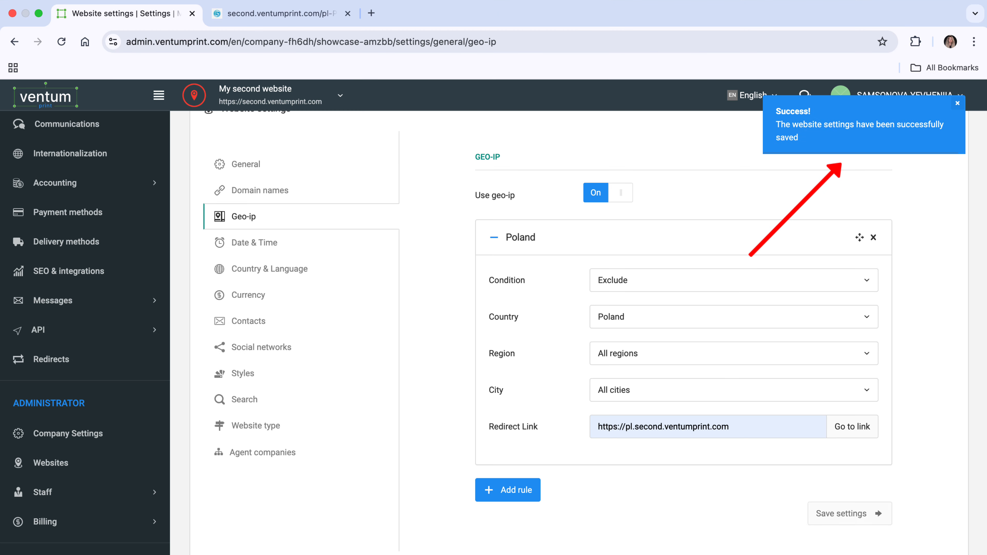
{"action": "left_click", "coordinate": [734, 316]}
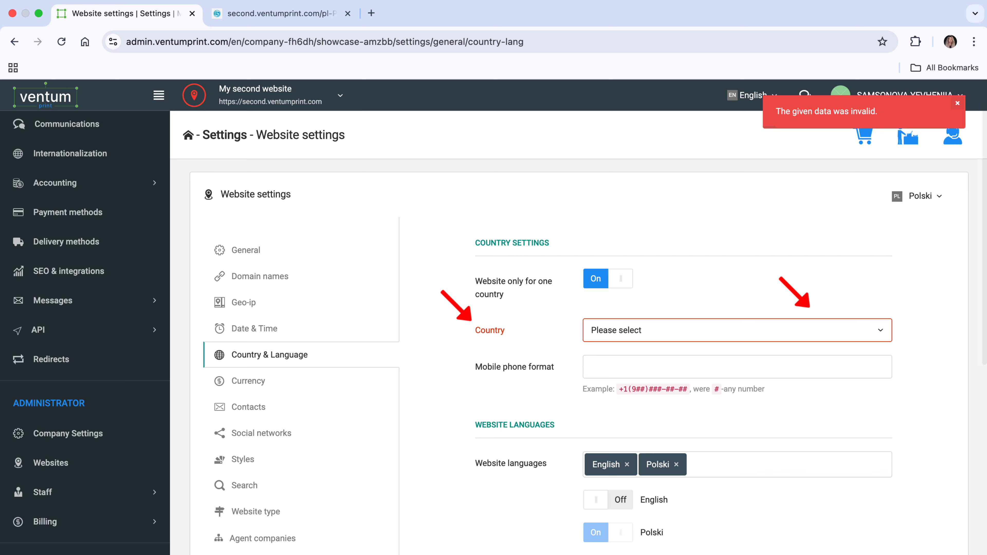
Review the measurement system options and turn on the use of one language, English, for the documentations
{"action": "left_click", "coordinate": [882, 405]}
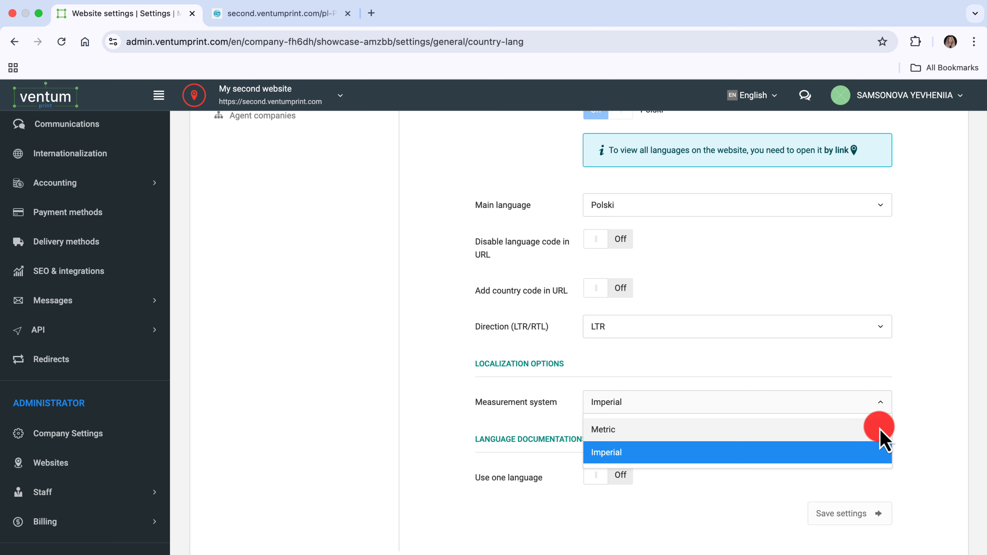
{"action": "left_click", "coordinate": [881, 404]}
{"action": "left_click", "coordinate": [618, 480]}
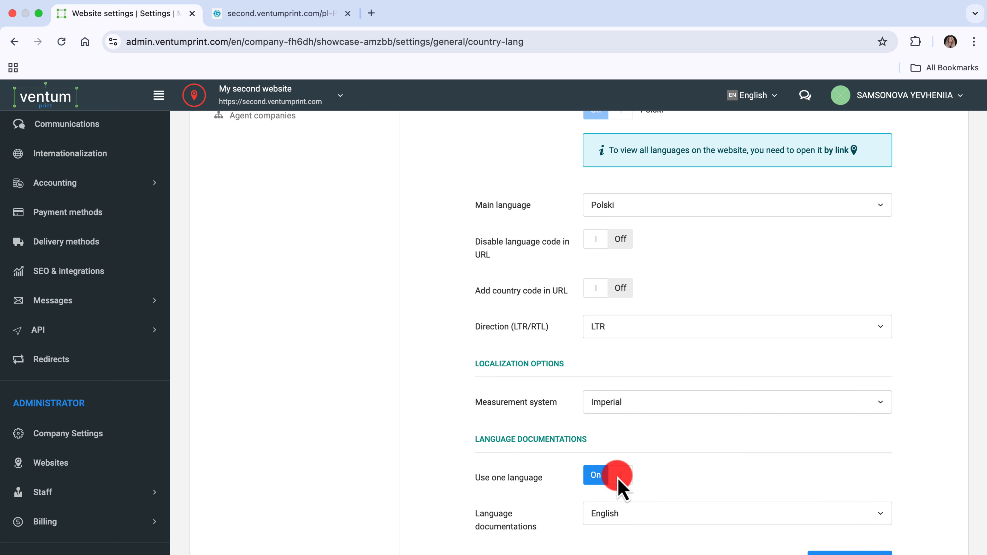
{"action": "scroll", "coordinate": [618, 479], "scroll_direction": "down", "scroll_amount": 2}
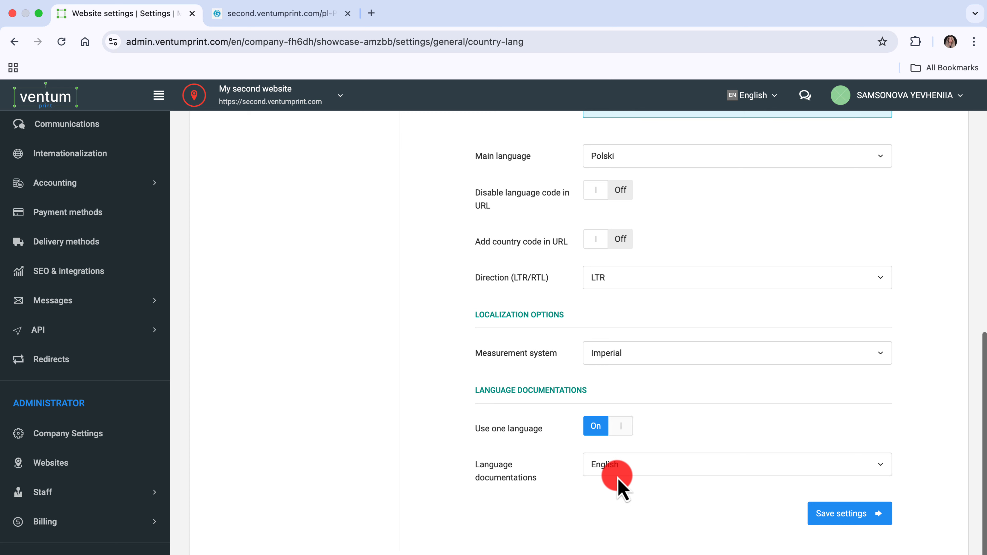
{"action": "scroll", "coordinate": [466, 350], "scroll_direction": "up", "scroll_amount": 5}
Set the website currency to PLN - Polish Zloty (POLAND) with the display name PLN, and save the currency settings
{"action": "left_click", "coordinate": [362, 295]}
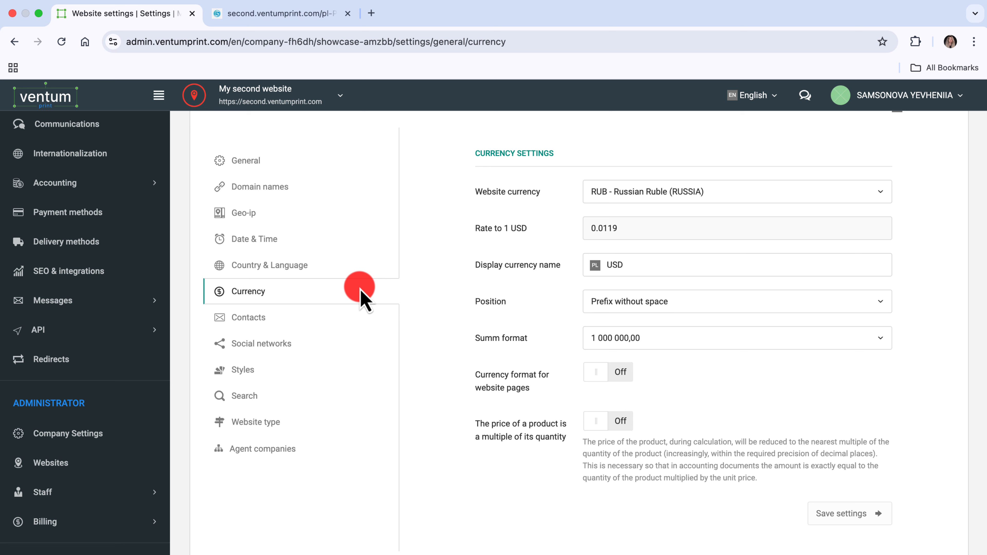
{"action": "left_click", "coordinate": [735, 193]}
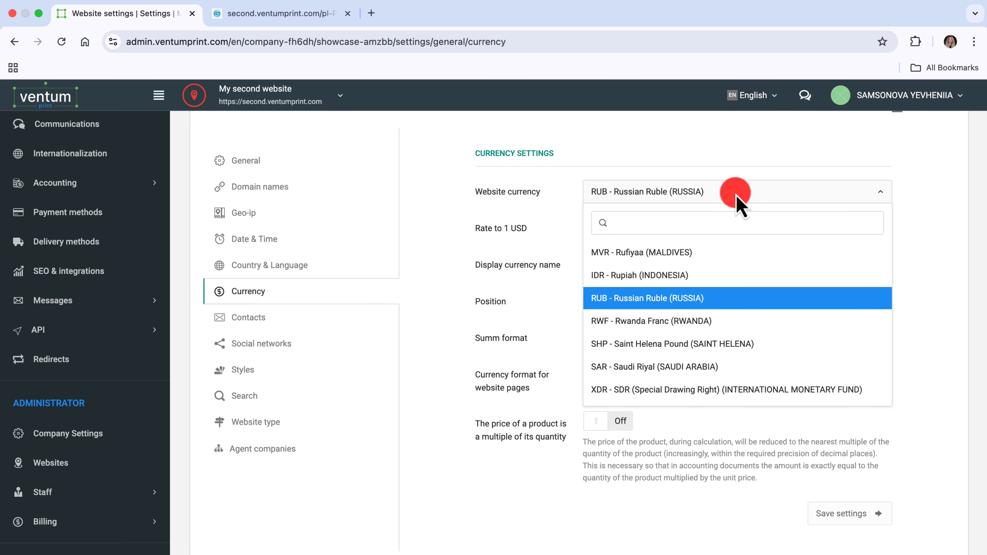
{"action": "type", "text": "zlot"}
{"action": "key", "text": "Return"}
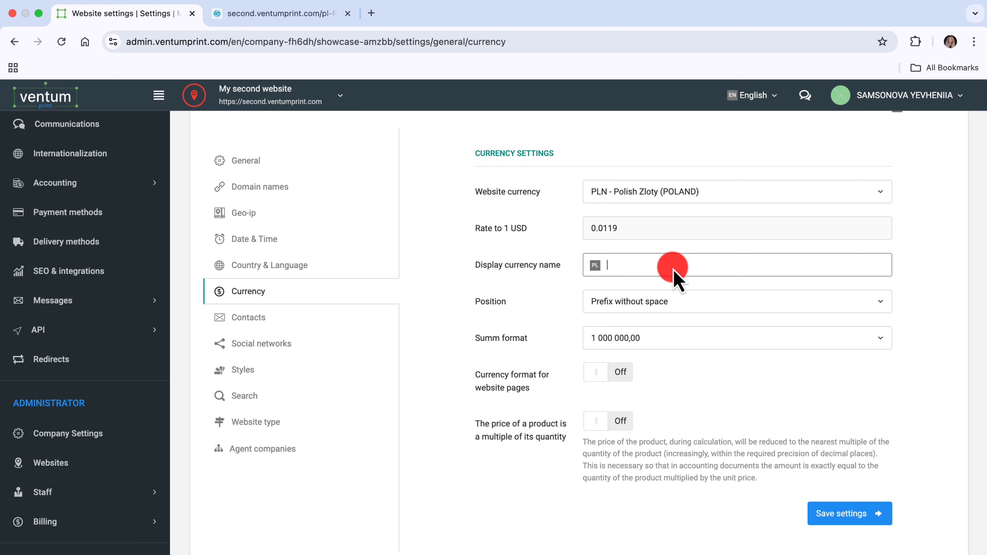
{"action": "type", "text": "PLN"}
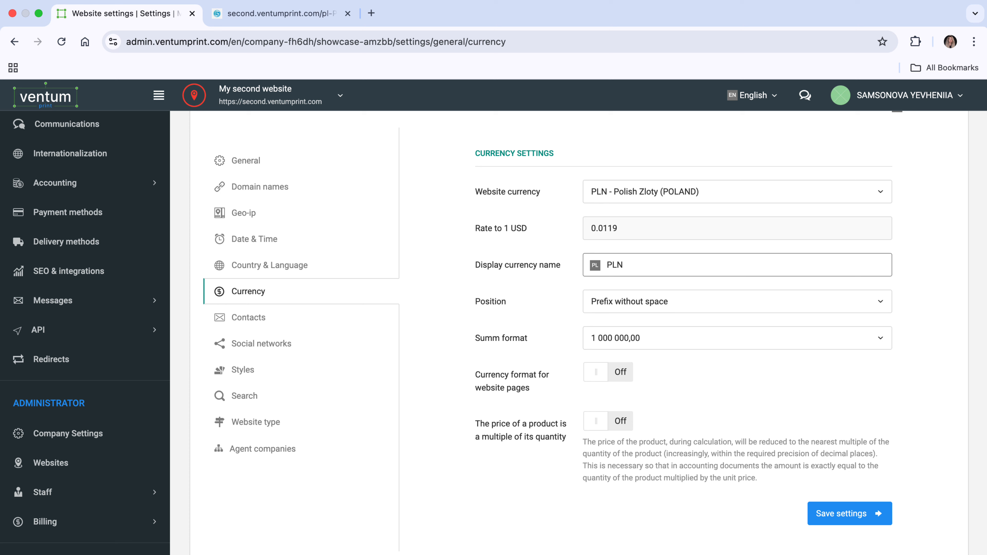
{"action": "left_click", "coordinate": [848, 514]}
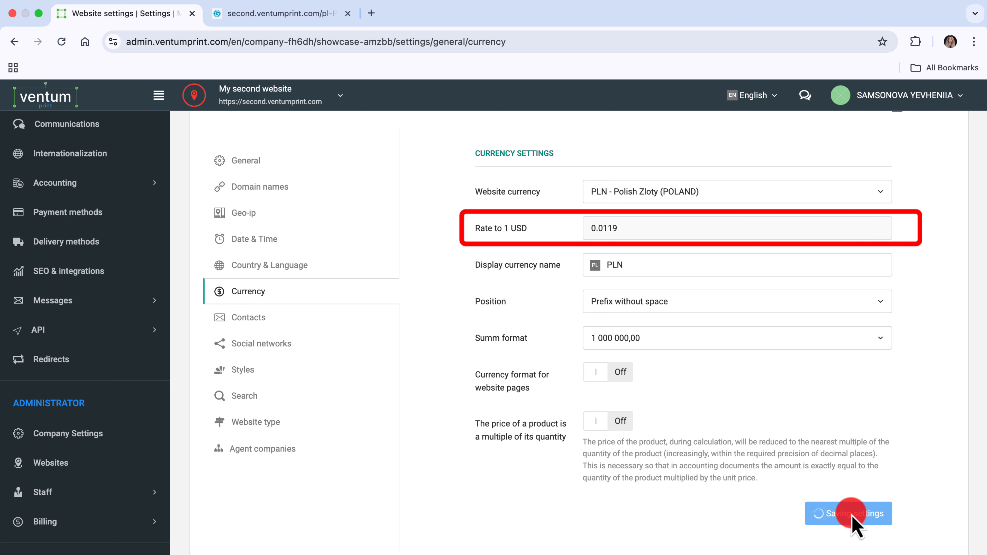